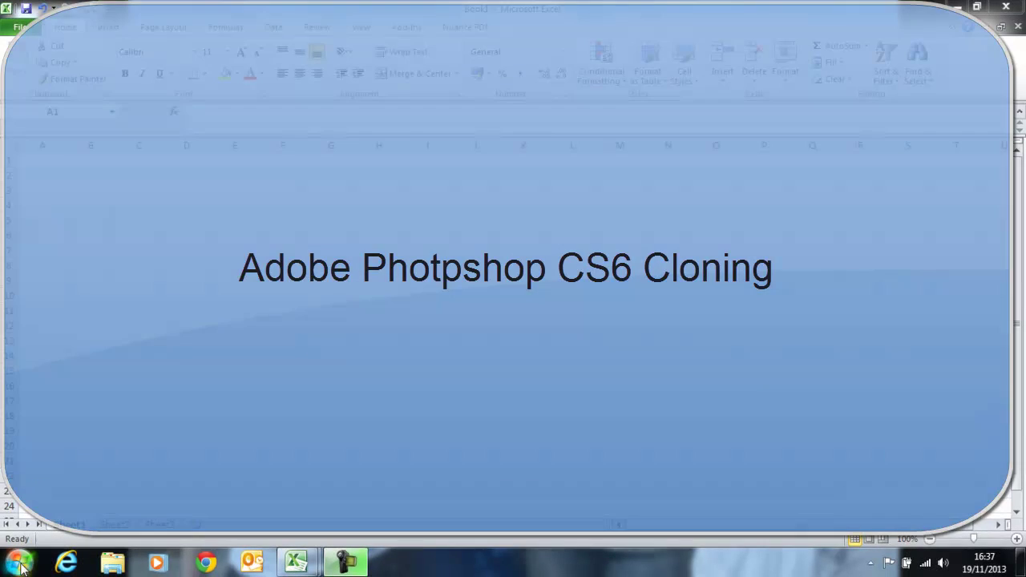
- Launch Adobe Photoshop CS6 by searching 'photo' in the Windows Start menu
{"action": "left_click", "coordinate": [20, 564]}
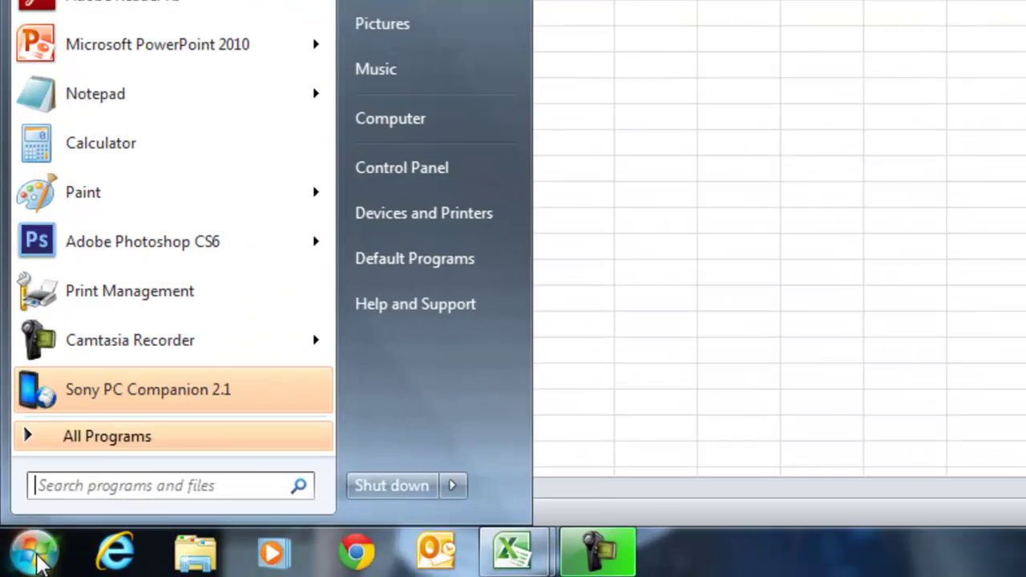
{"action": "type", "text": "photo"}
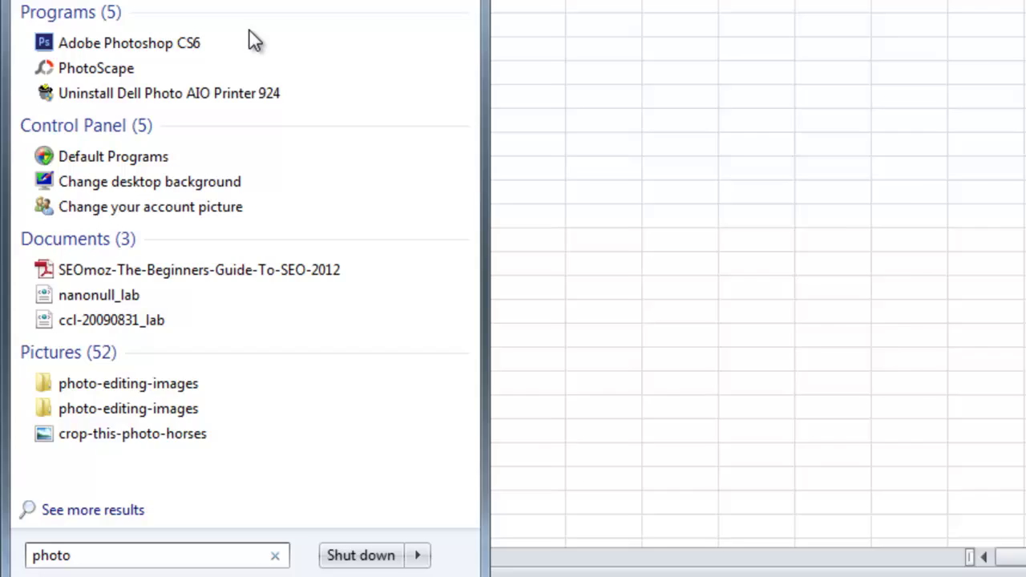
{"action": "left_click", "coordinate": [204, 72]}
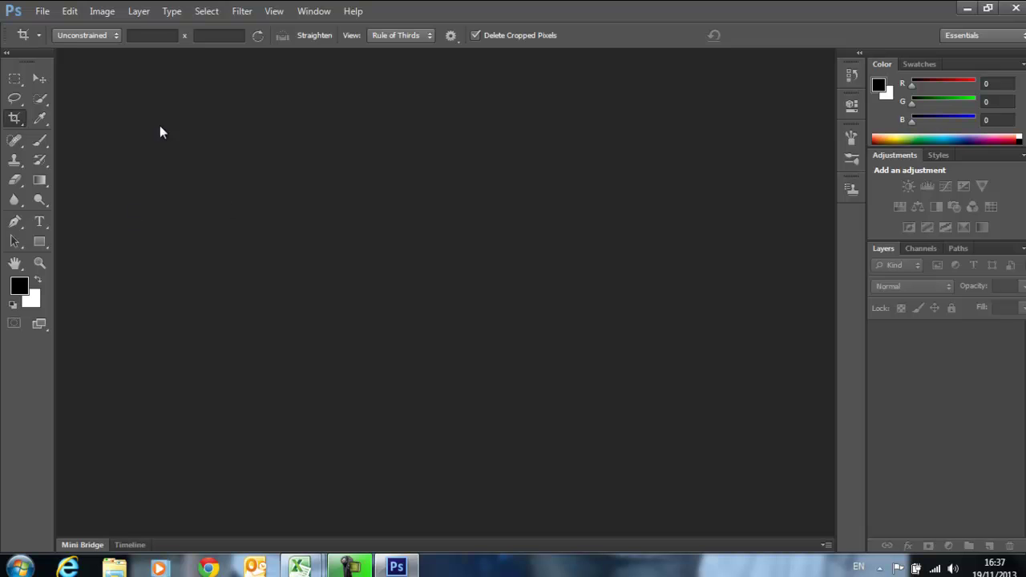
{"action": "left_click", "coordinate": [42, 15]}
- Open NewYork Clouds.jpg from the test photos folder
{"action": "left_click", "coordinate": [60, 37]}
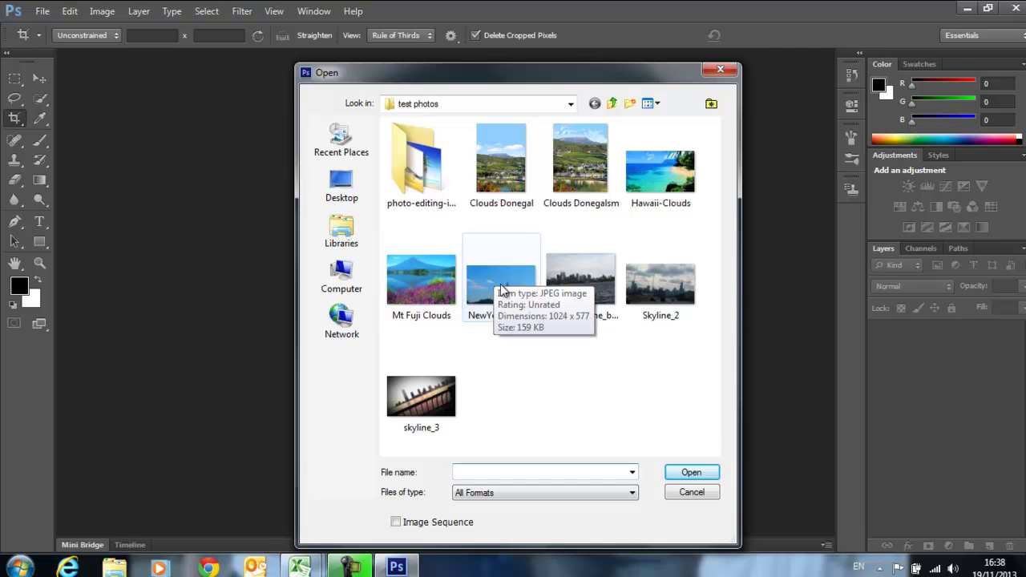
{"action": "left_click", "coordinate": [485, 328]}
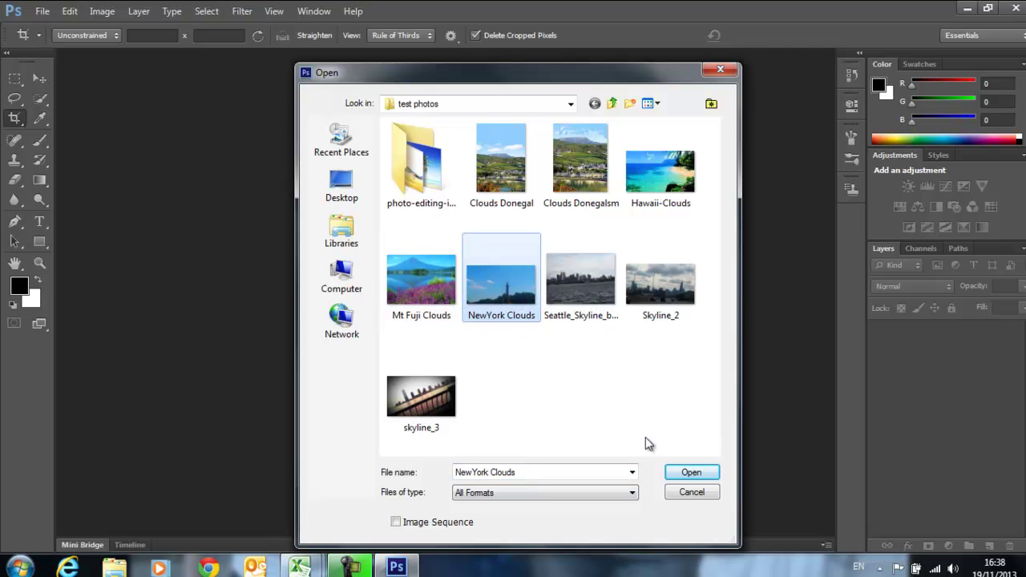
{"action": "left_click", "coordinate": [686, 473]}
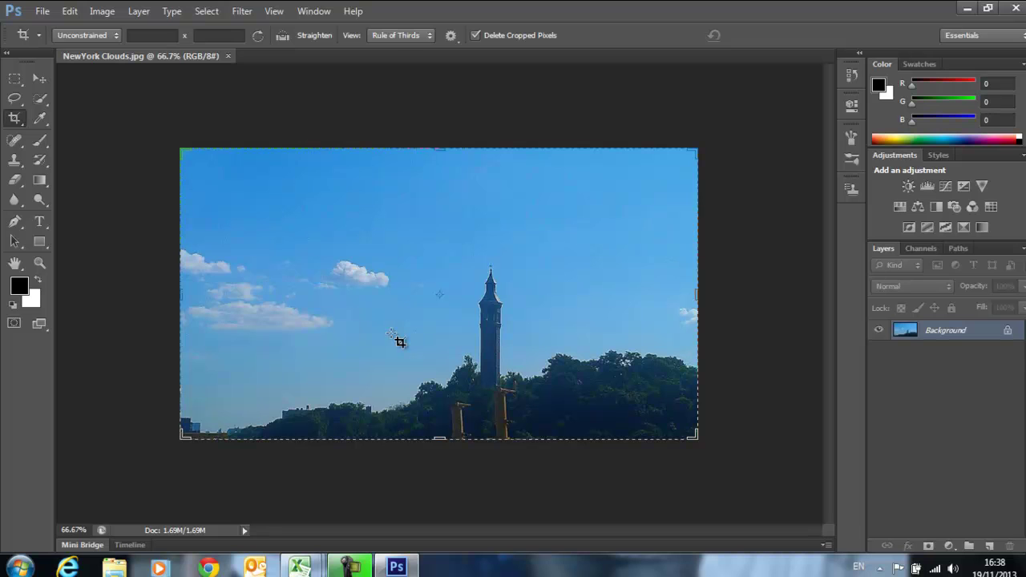
- Make the Clone Stamp Tool active after briefly trying the Pattern Stamp Tool
{"action": "left_click", "coordinate": [20, 165]}
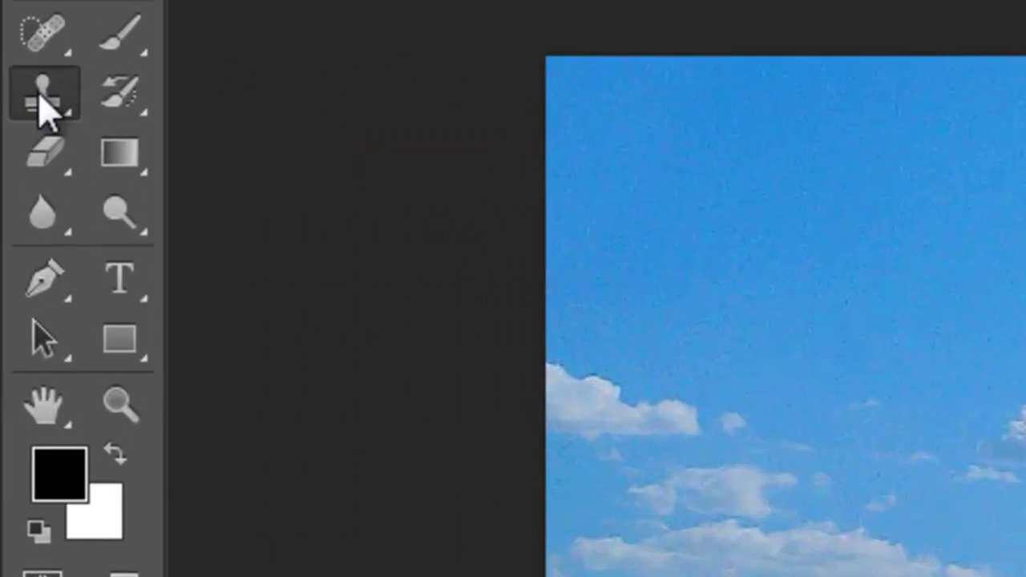
{"action": "right_click", "coordinate": [41, 96]}
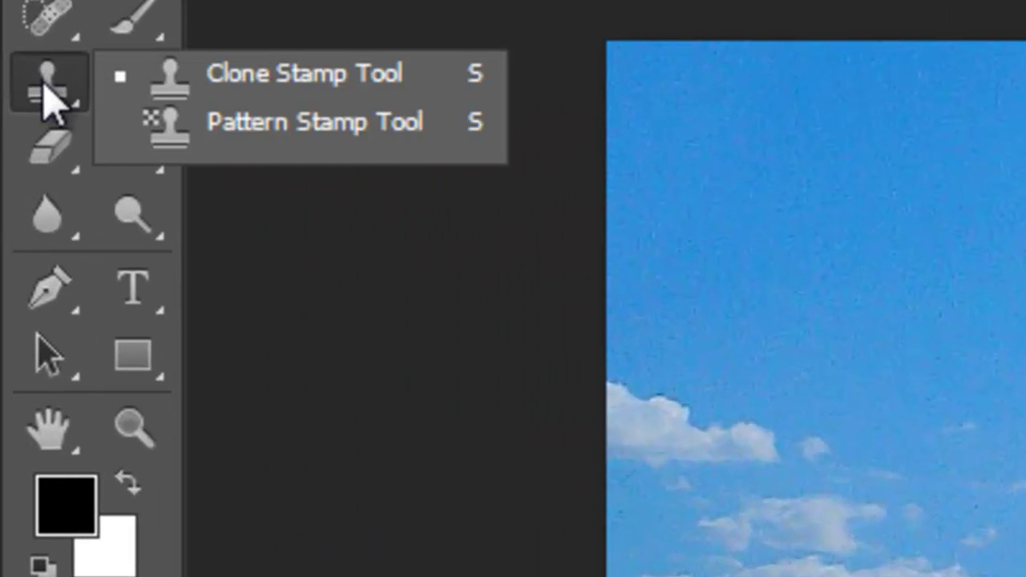
{"action": "left_click", "coordinate": [175, 124]}
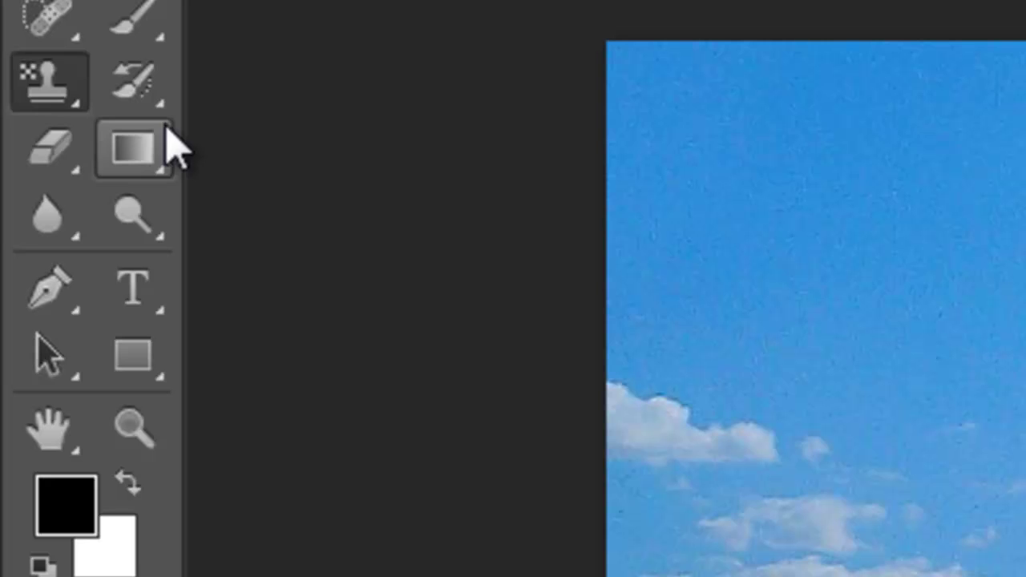
{"action": "right_click", "coordinate": [46, 79]}
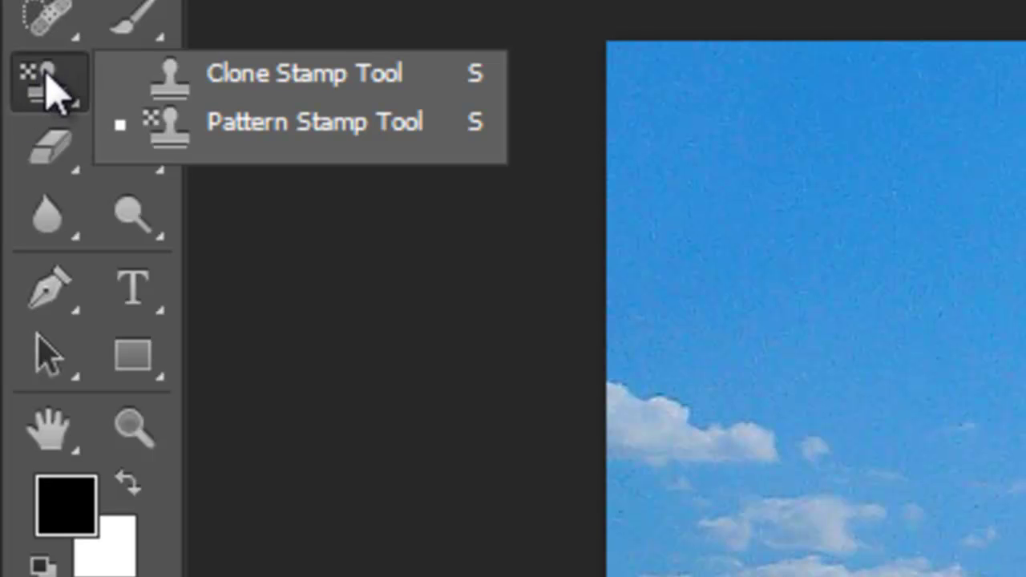
{"action": "left_click", "coordinate": [168, 90]}
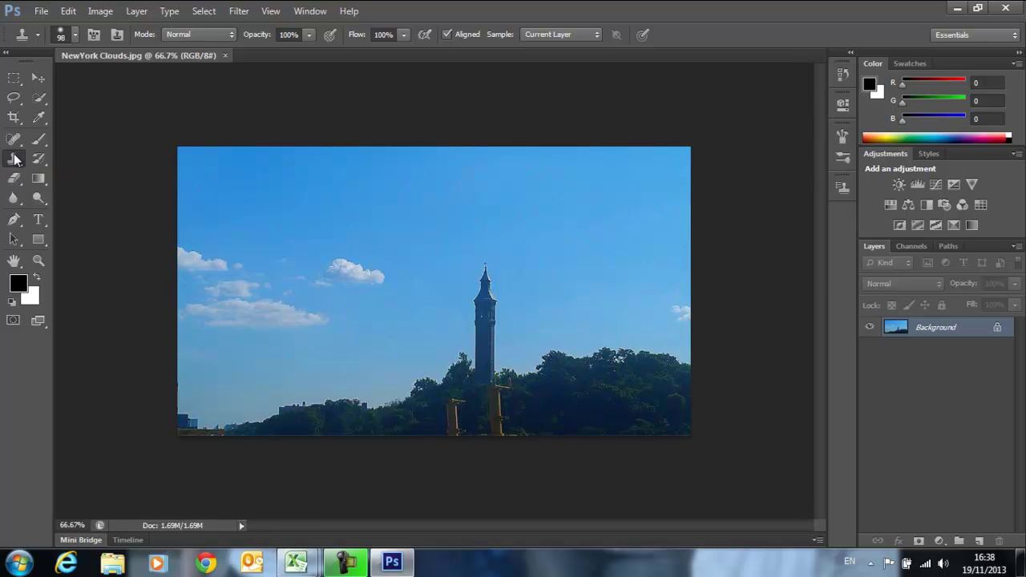
{"action": "left_click", "coordinate": [309, 11]}
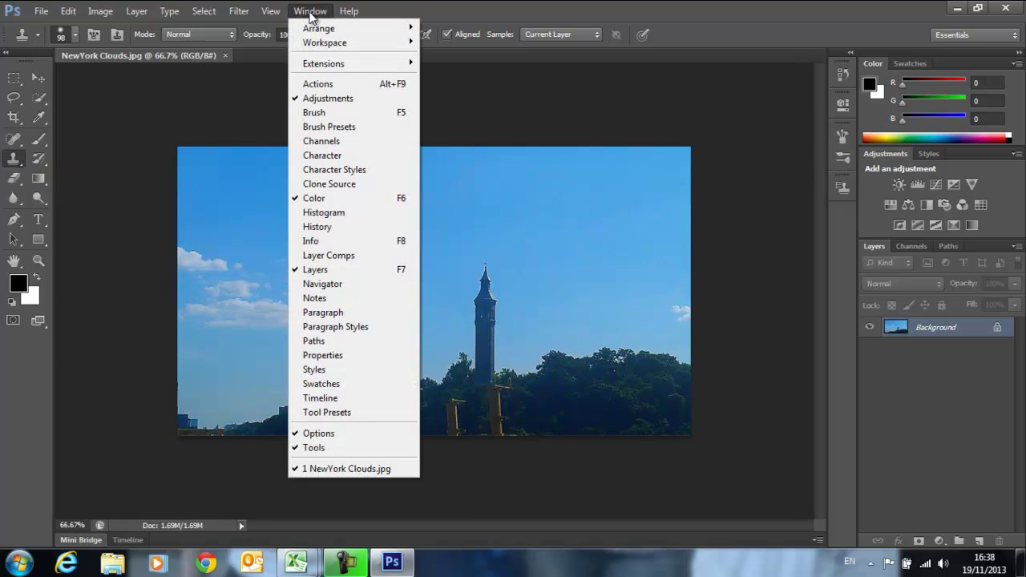
- Show the Clone Source panel with Show Overlay turned on
{"action": "left_click", "coordinate": [333, 185]}
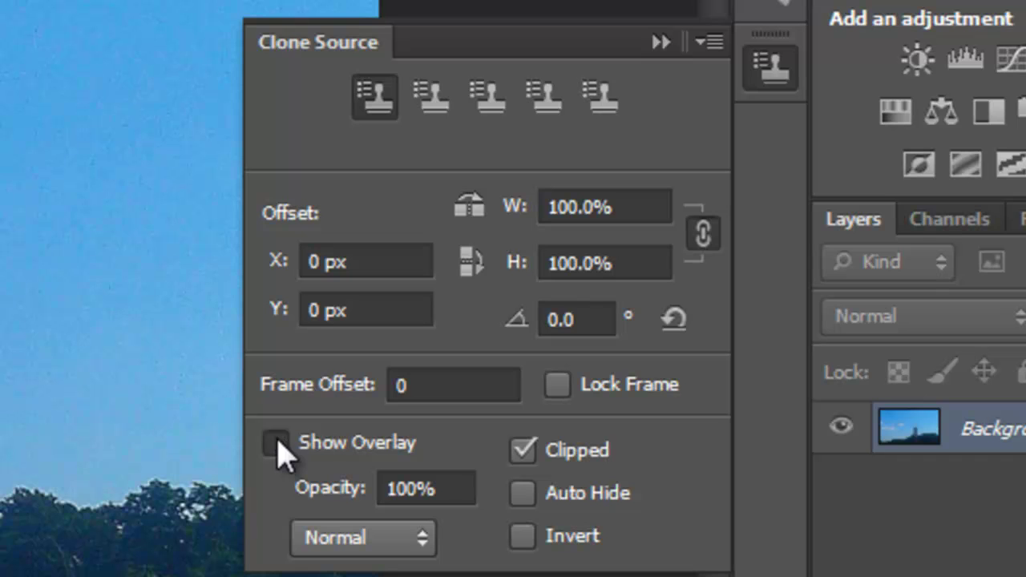
{"action": "left_click", "coordinate": [277, 443]}
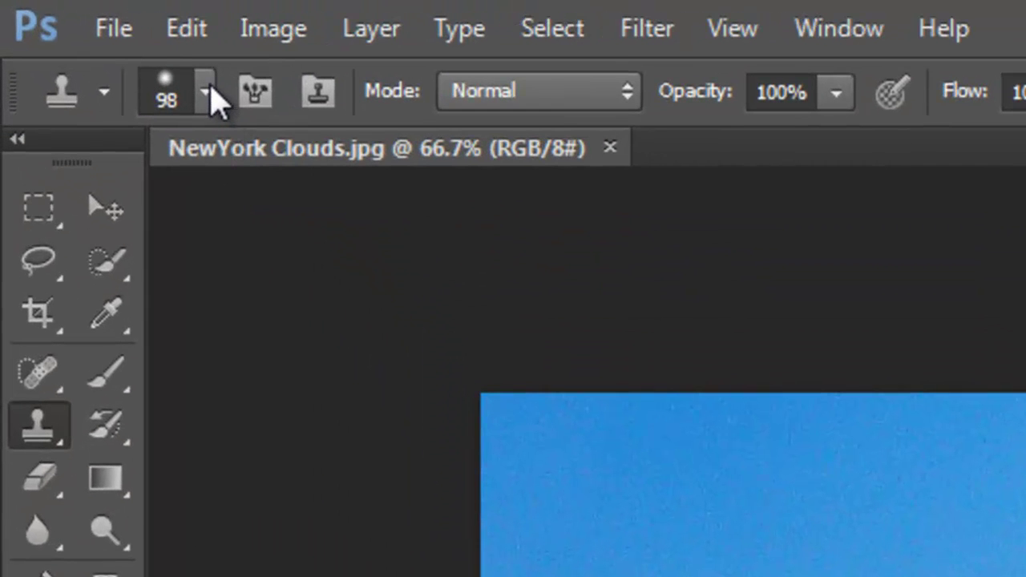
{"action": "left_click", "coordinate": [207, 97]}
- Reduce the clone brush size to 44 px
{"action": "left_click_drag", "start_coordinate": [255, 224], "coordinate": [147, 217]}
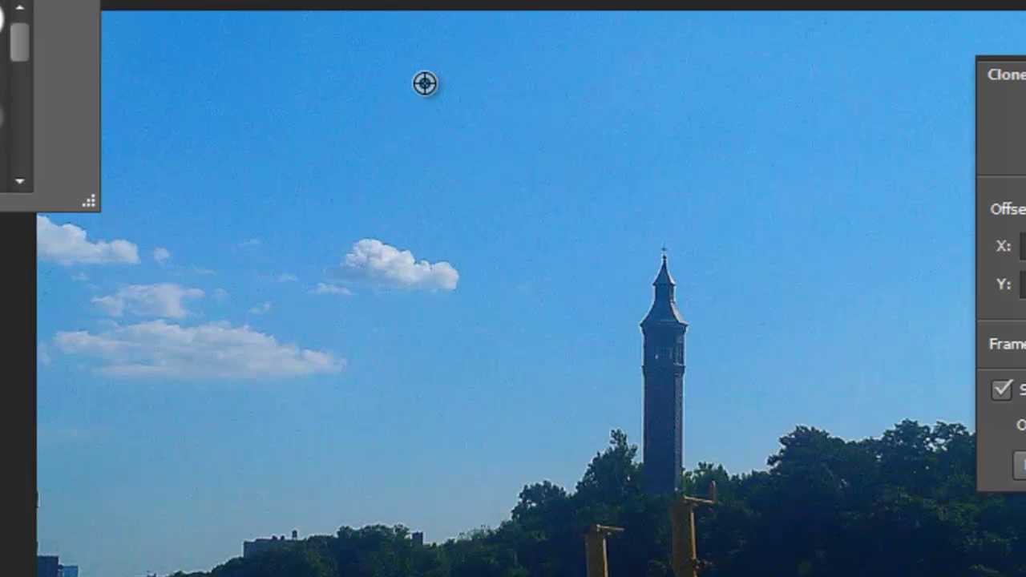
- Clone clean blue sky over the small central cloud and the clouds on the left
{"action": "left_click", "coordinate": [425, 83], "text": "alt"}
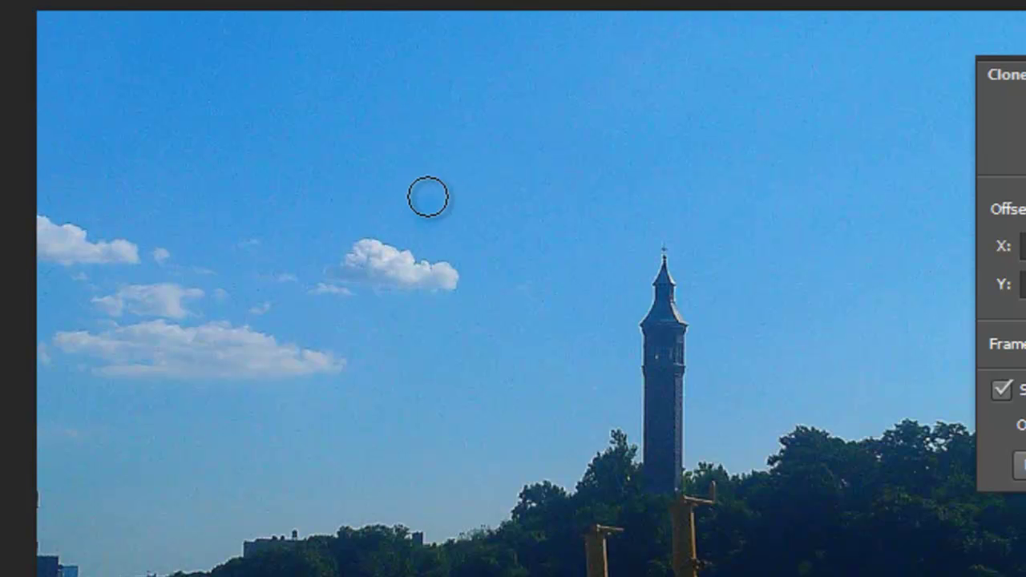
{"action": "mouse_move", "coordinate": [417, 211]}
{"action": "left_mouse_down"}
{"action": "mouse_move", "coordinate": [430, 296]}
{"action": "mouse_move", "coordinate": [441, 236]}
{"action": "mouse_move", "coordinate": [454, 256]}
{"action": "mouse_move", "coordinate": [453, 296]}
{"action": "mouse_move", "coordinate": [414, 225]}
{"action": "mouse_move", "coordinate": [398, 286]}
{"action": "mouse_move", "coordinate": [385, 227]}
{"action": "mouse_move", "coordinate": [379, 286]}
{"action": "mouse_move", "coordinate": [356, 225]}
{"action": "mouse_move", "coordinate": [331, 319]}
{"action": "mouse_move", "coordinate": [325, 252]}
{"action": "mouse_move", "coordinate": [316, 260]}
{"action": "mouse_move", "coordinate": [317, 363]}
{"action": "mouse_move", "coordinate": [342, 301]}
{"action": "mouse_move", "coordinate": [302, 374]}
{"action": "mouse_move", "coordinate": [265, 321]}
{"action": "mouse_move", "coordinate": [320, 206]}
{"action": "mouse_move", "coordinate": [277, 283]}
{"action": "mouse_move", "coordinate": [275, 225]}
{"action": "mouse_move", "coordinate": [250, 282]}
{"action": "mouse_move", "coordinate": [244, 247]}
{"action": "mouse_move", "coordinate": [189, 303]}
{"action": "mouse_move", "coordinate": [178, 248]}
{"action": "mouse_move", "coordinate": [157, 260]}
{"action": "mouse_move", "coordinate": [98, 213]}
{"action": "mouse_move", "coordinate": [58, 251]}
{"action": "mouse_move", "coordinate": [48, 193]}
{"action": "mouse_move", "coordinate": [53, 298]}
{"action": "mouse_move", "coordinate": [83, 225]}
{"action": "mouse_move", "coordinate": [89, 275]}
{"action": "mouse_move", "coordinate": [104, 214]}
{"action": "mouse_move", "coordinate": [107, 299]}
{"action": "mouse_move", "coordinate": [126, 304]}
{"action": "mouse_move", "coordinate": [145, 264]}
{"action": "mouse_move", "coordinate": [186, 331]}
{"action": "mouse_move", "coordinate": [243, 297]}
{"action": "mouse_move", "coordinate": [242, 359]}
{"action": "mouse_move", "coordinate": [198, 337]}
{"action": "mouse_move", "coordinate": [154, 333]}
{"action": "mouse_move", "coordinate": [105, 367]}
{"action": "mouse_move", "coordinate": [79, 316]}
{"action": "mouse_move", "coordinate": [64, 372]}
{"action": "mouse_move", "coordinate": [62, 338]}
{"action": "mouse_move", "coordinate": [61, 400]}
{"action": "mouse_move", "coordinate": [59, 304]}
{"action": "mouse_move", "coordinate": [51, 362]}
{"action": "mouse_move", "coordinate": [59, 403]}
{"action": "mouse_move", "coordinate": [73, 341]}
{"action": "left_mouse_up"}
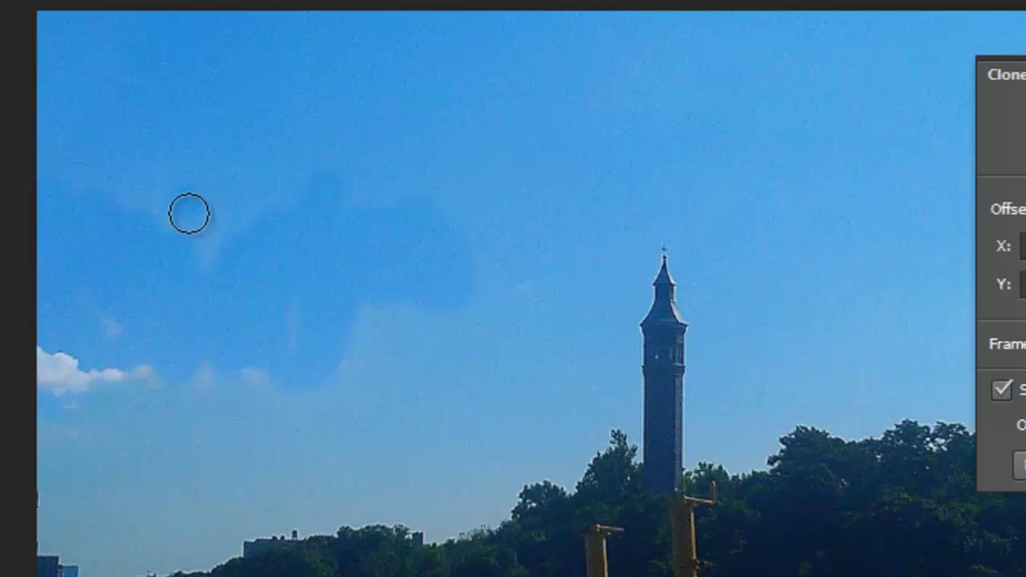
{"action": "left_click", "coordinate": [156, 435], "text": "alt"}
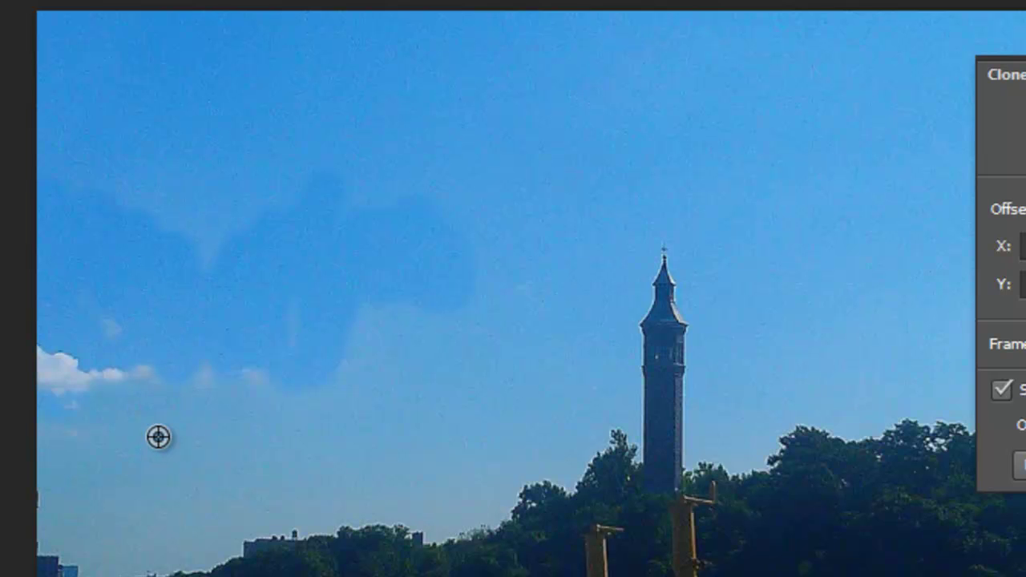
{"action": "mouse_move", "coordinate": [117, 404]}
{"action": "left_mouse_down"}
{"action": "mouse_move", "coordinate": [95, 390]}
{"action": "mouse_move", "coordinate": [75, 327]}
{"action": "mouse_move", "coordinate": [50, 385]}
{"action": "mouse_move", "coordinate": [56, 320]}
{"action": "mouse_move", "coordinate": [76, 381]}
{"action": "mouse_move", "coordinate": [85, 311]}
{"action": "mouse_move", "coordinate": [51, 367]}
{"action": "mouse_move", "coordinate": [52, 299]}
{"action": "mouse_move", "coordinate": [35, 367]}
{"action": "mouse_move", "coordinate": [61, 366]}
{"action": "mouse_move", "coordinate": [53, 323]}
{"action": "mouse_move", "coordinate": [73, 350]}
{"action": "mouse_move", "coordinate": [129, 351]}
{"action": "mouse_move", "coordinate": [69, 344]}
{"action": "mouse_move", "coordinate": [58, 314]}
{"action": "mouse_move", "coordinate": [61, 379]}
{"action": "mouse_move", "coordinate": [68, 297]}
{"action": "mouse_move", "coordinate": [120, 382]}
{"action": "mouse_move", "coordinate": [163, 377]}
{"action": "mouse_move", "coordinate": [258, 388]}
{"action": "left_mouse_up"}
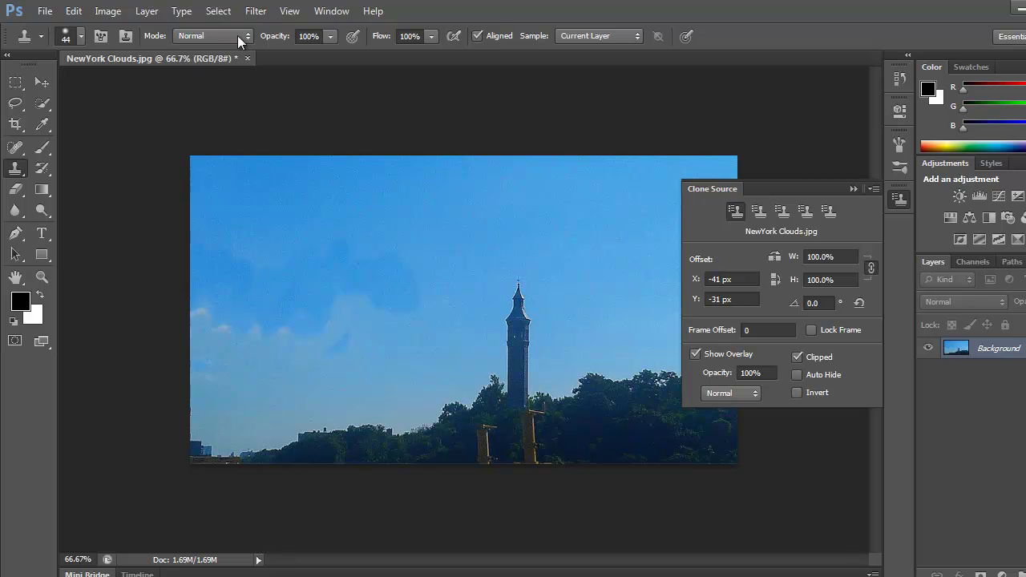
- Lower the 44 px clone brush's hardness to 25%
{"action": "left_click", "coordinate": [80, 35]}
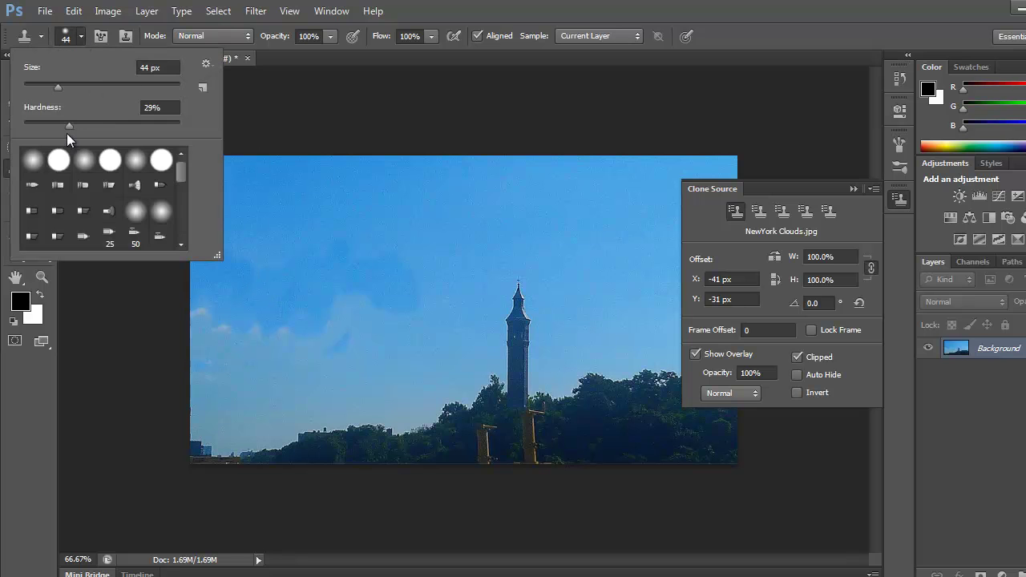
{"action": "mouse_move", "coordinate": [70, 124]}
{"action": "left_mouse_down"}
{"action": "mouse_move", "coordinate": [111, 121]}
{"action": "mouse_move", "coordinate": [64, 125]}
{"action": "left_mouse_up"}
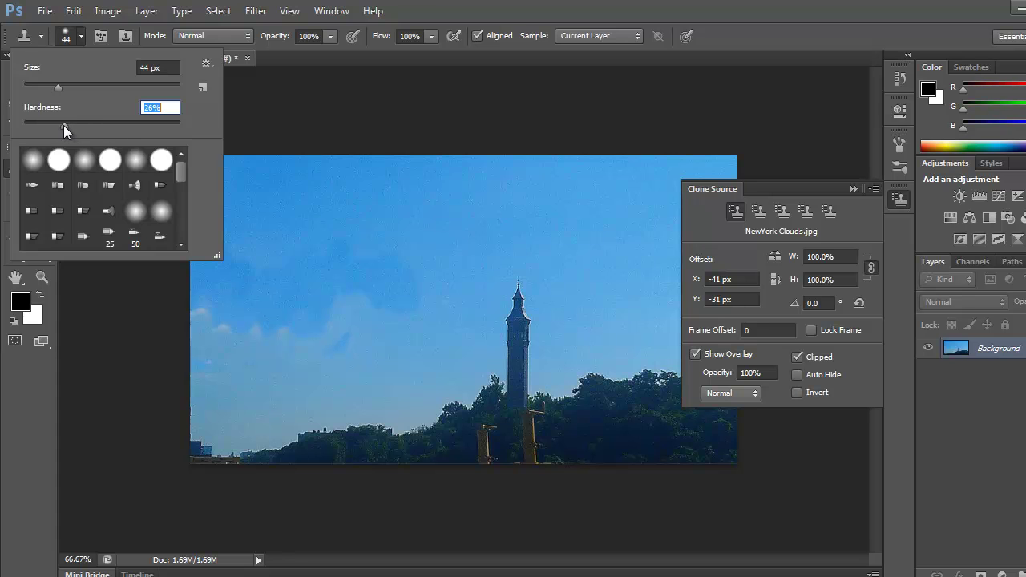
{"action": "left_click", "coordinate": [283, 274], "text": "alt"}
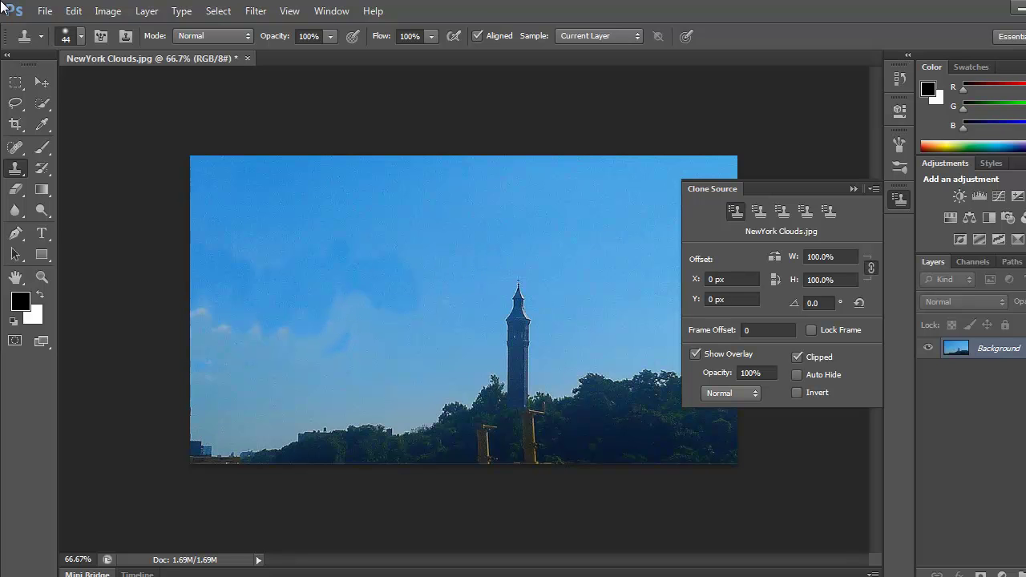
{"action": "left_click", "coordinate": [45, 12]}
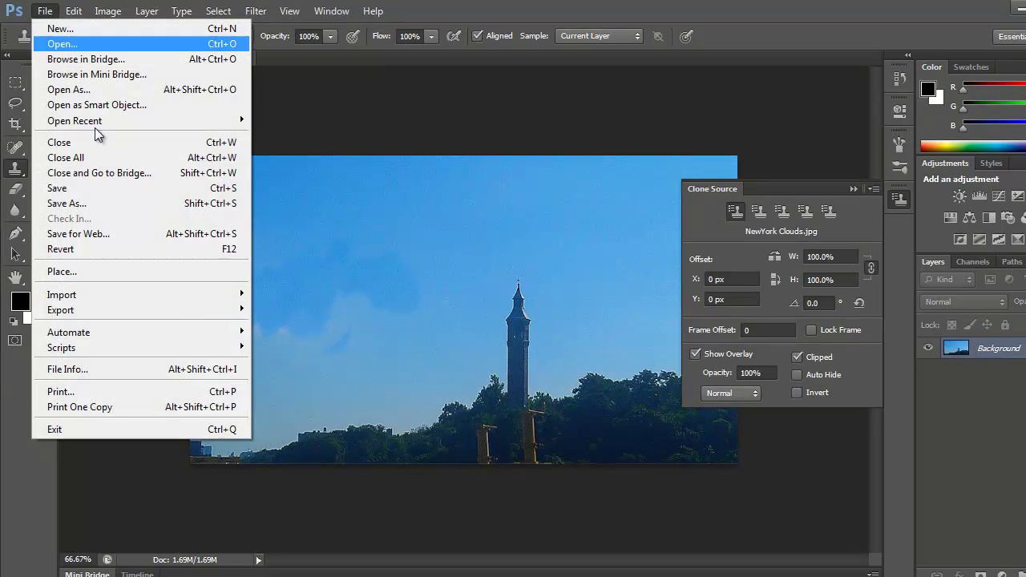
- Save a JPEG copy named 'NewYork Clouds good day'
{"action": "left_click", "coordinate": [101, 203]}
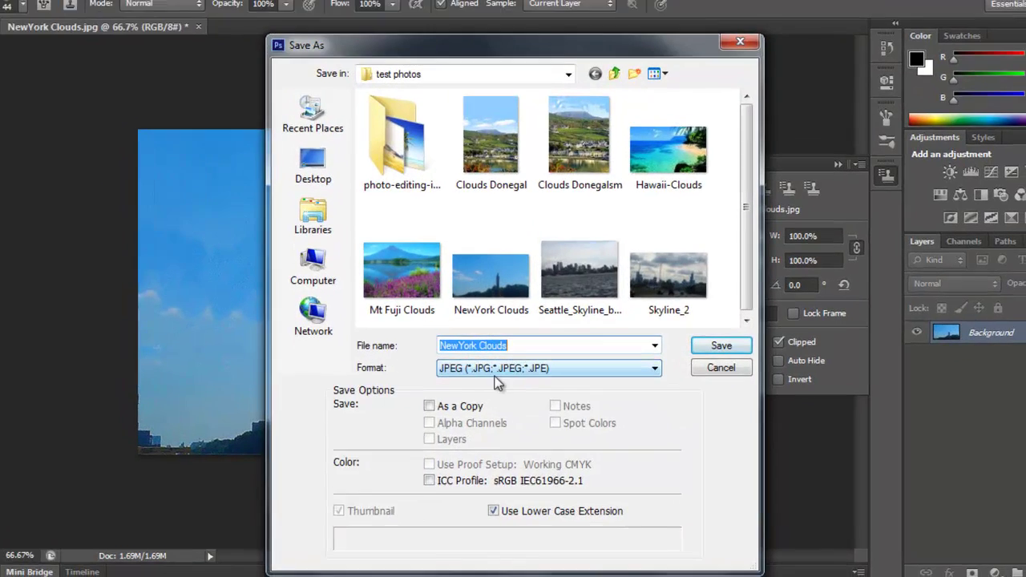
{"action": "left_click", "coordinate": [527, 383]}
{"action": "left_click", "coordinate": [422, 343]}
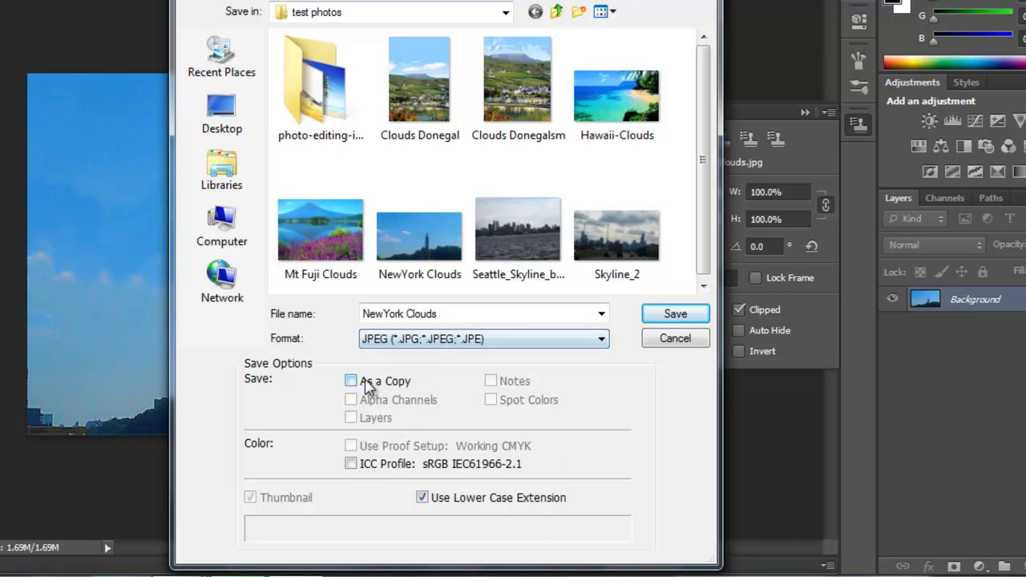
{"action": "double_click", "coordinate": [465, 313]}
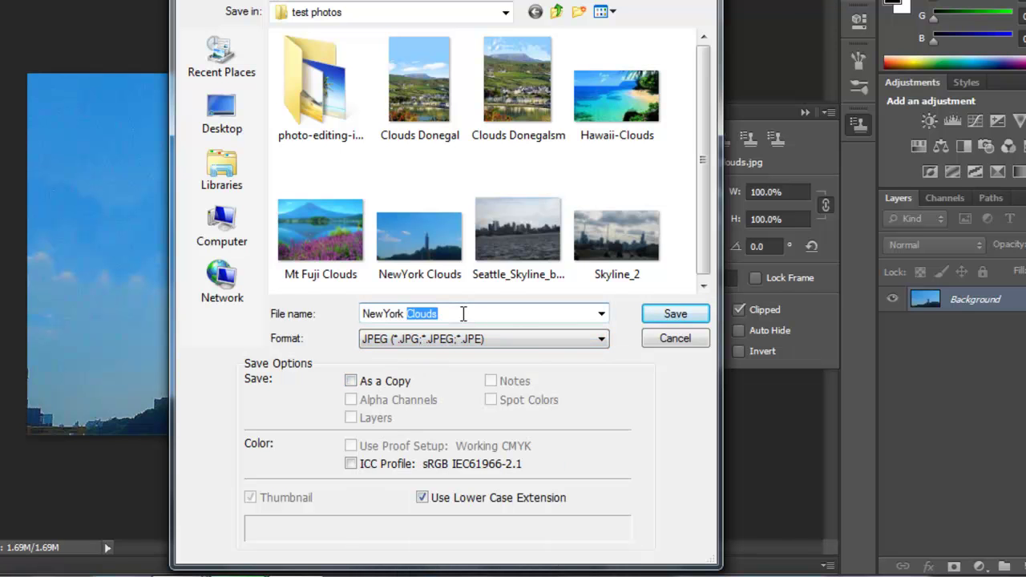
{"action": "left_click", "coordinate": [462, 315]}
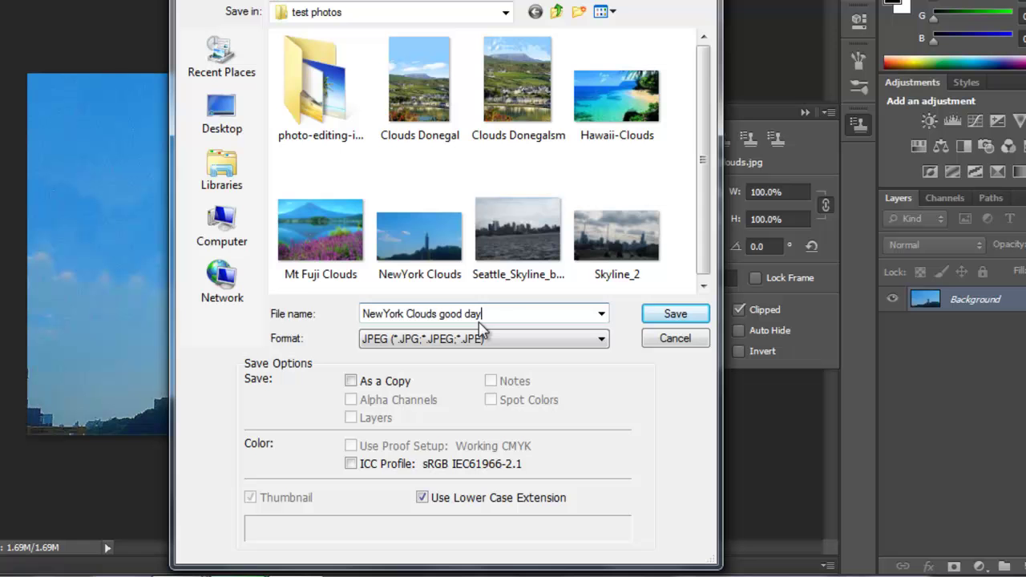
{"action": "left_click", "coordinate": [681, 314]}
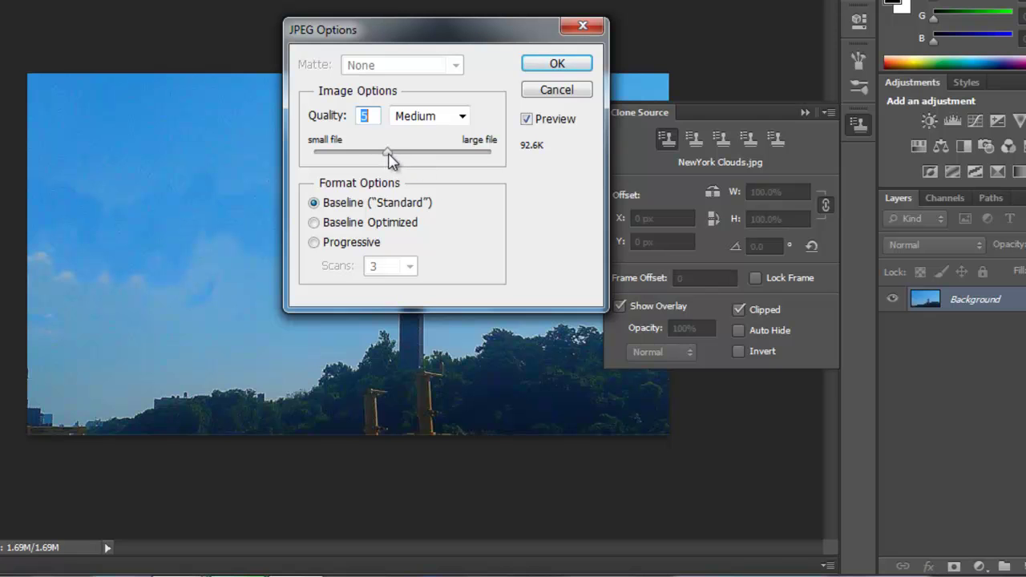
- Set JPEG quality to Low (3) and confirm the save
{"action": "left_click", "coordinate": [462, 117]}
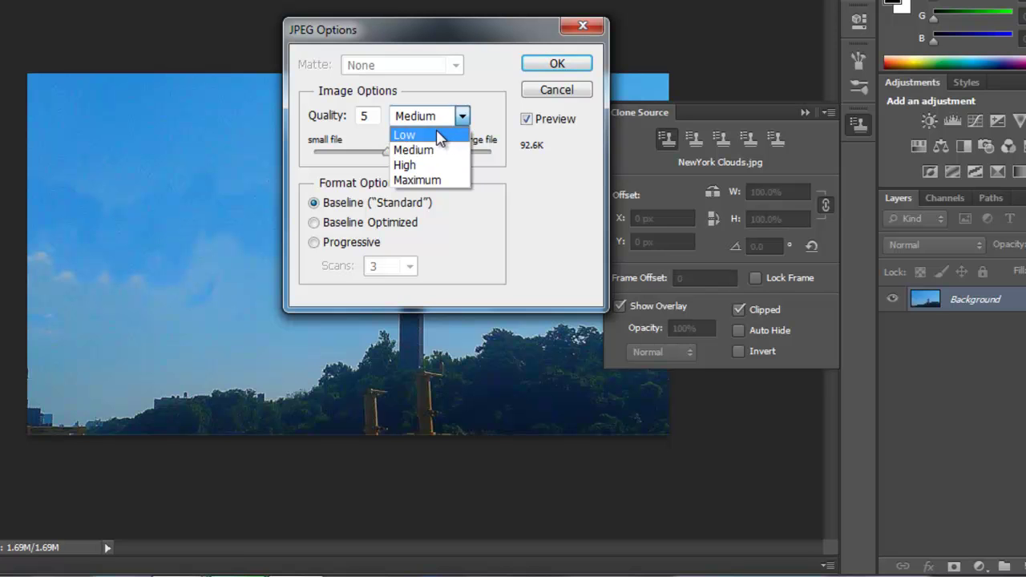
{"action": "left_click", "coordinate": [439, 136]}
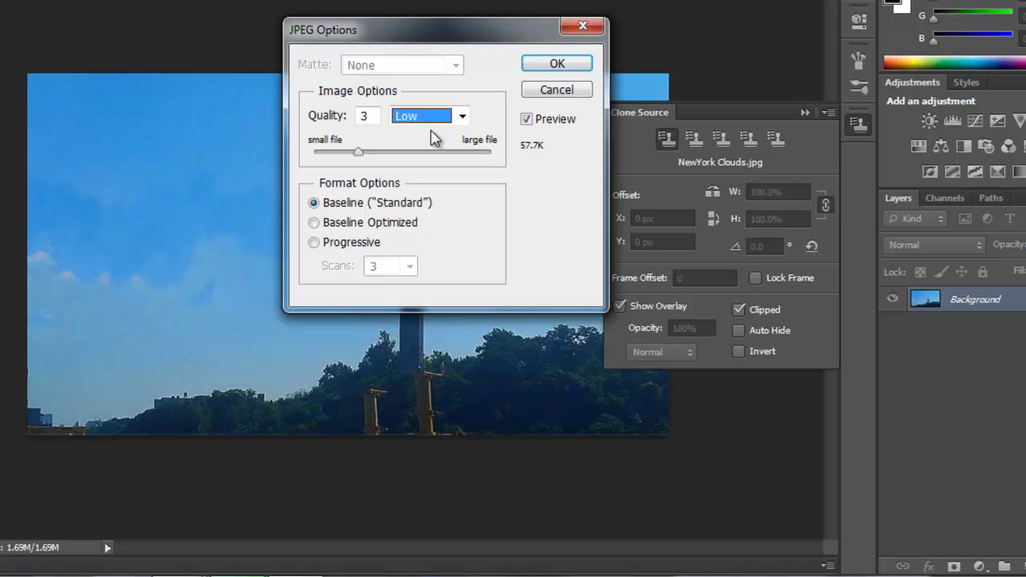
{"action": "left_click", "coordinate": [577, 66]}
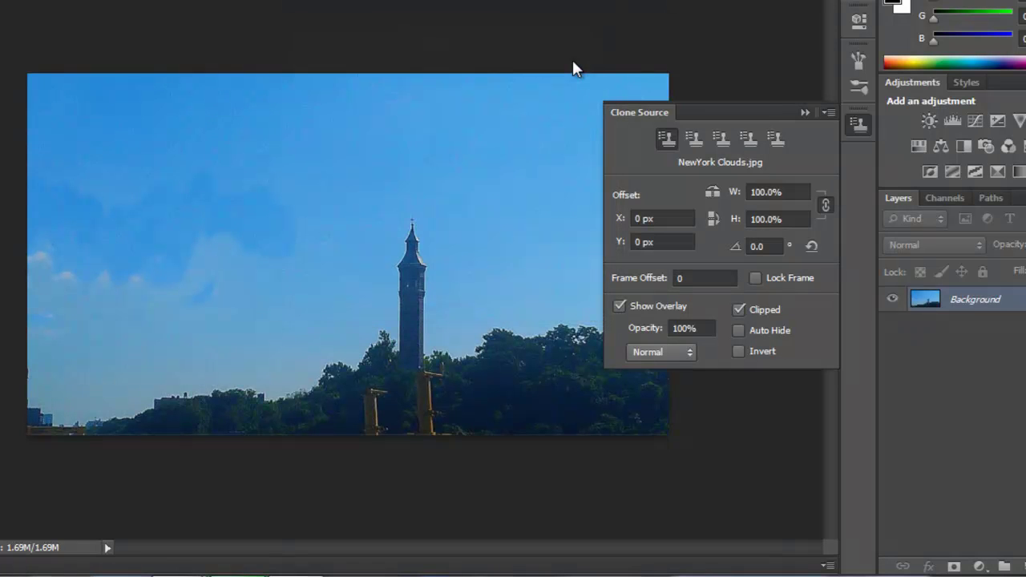